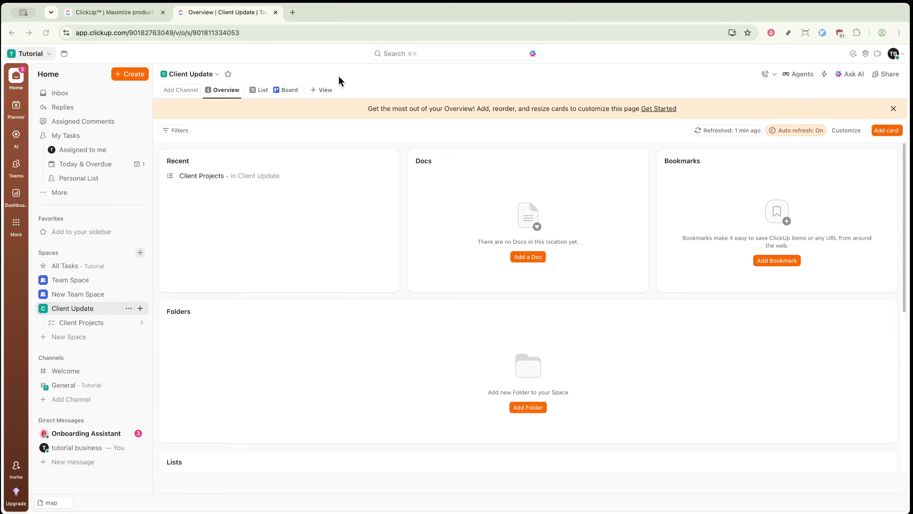
Add a Dashboard view to the Client Update Space.
click(322, 91)
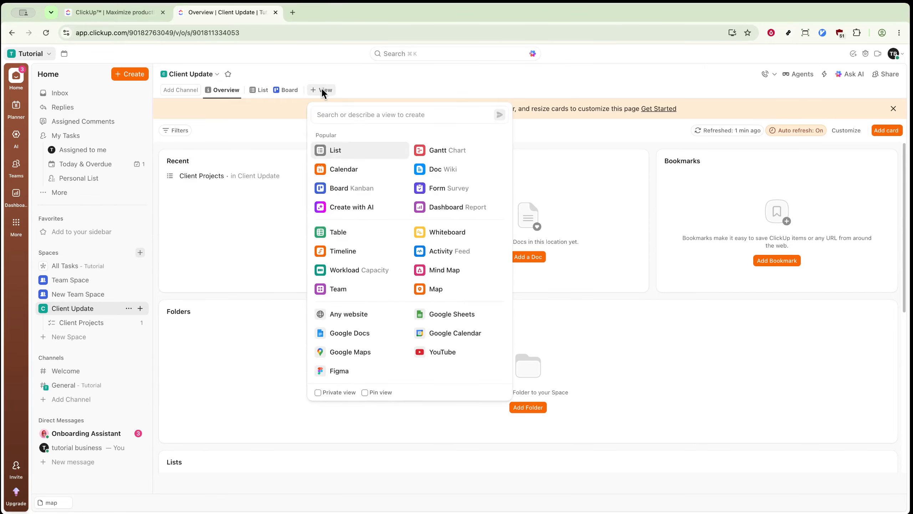
text(da)
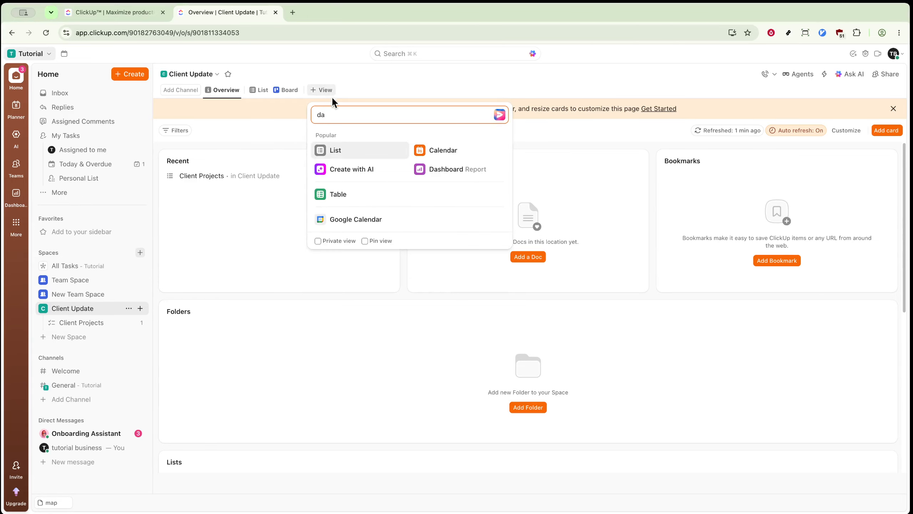
click(431, 172)
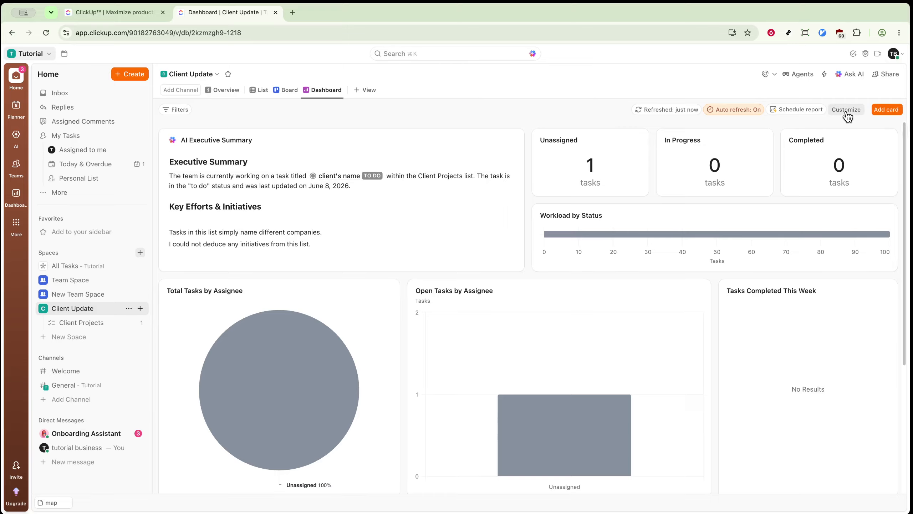
Examine the new dashboard's view customization options and look through its default cards.
click(847, 110)
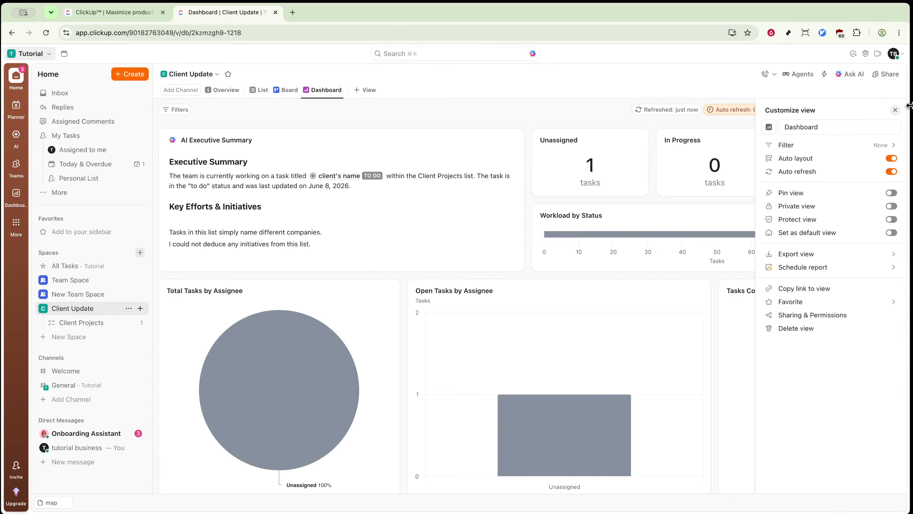
click(895, 110)
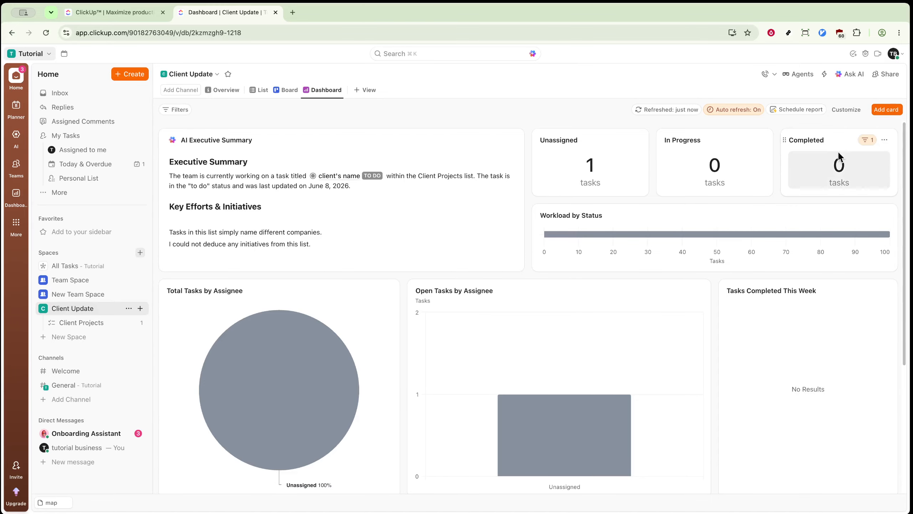
scroll(833, 179, down, 2)
scroll(833, 179, down, 3)
scroll(832, 177, up, 5)
scroll(831, 178, down, 10)
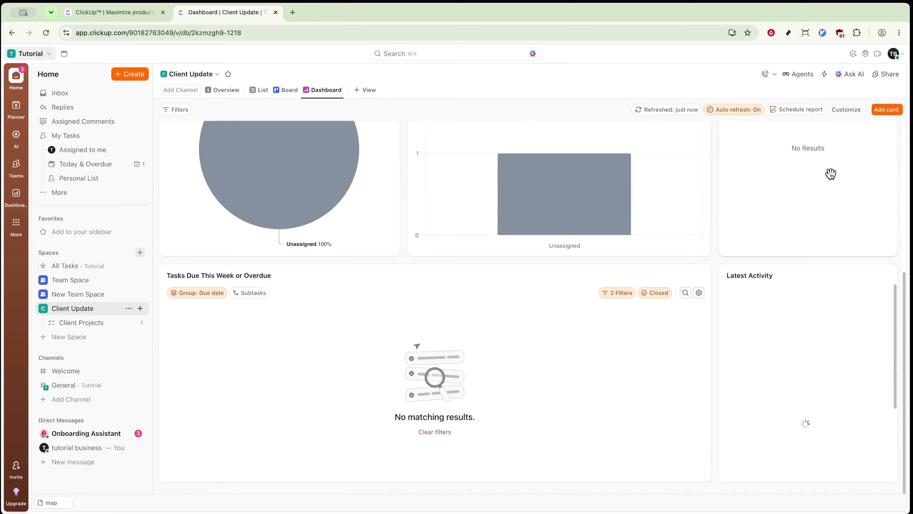
scroll(830, 173, up, 6)
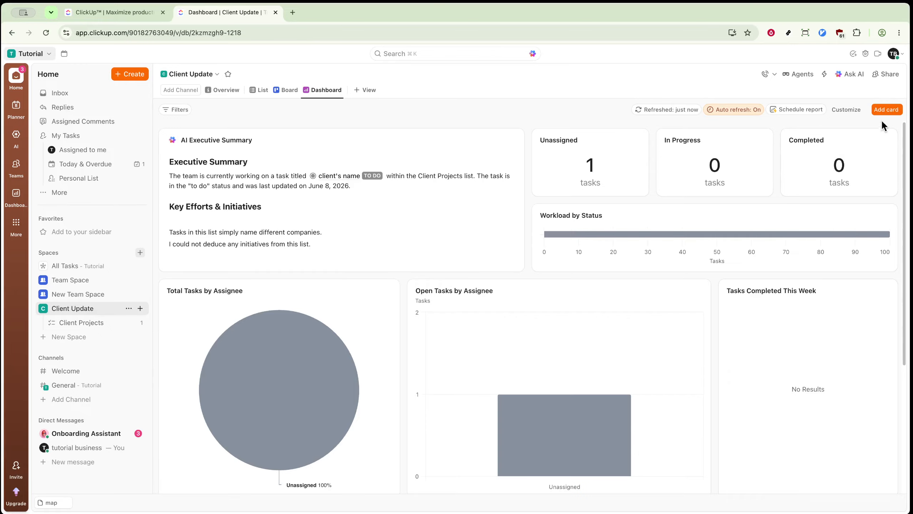
Browse the gallery of cards that can be added to the dashboard, covering the Featured and Statuses categories.
click(886, 110)
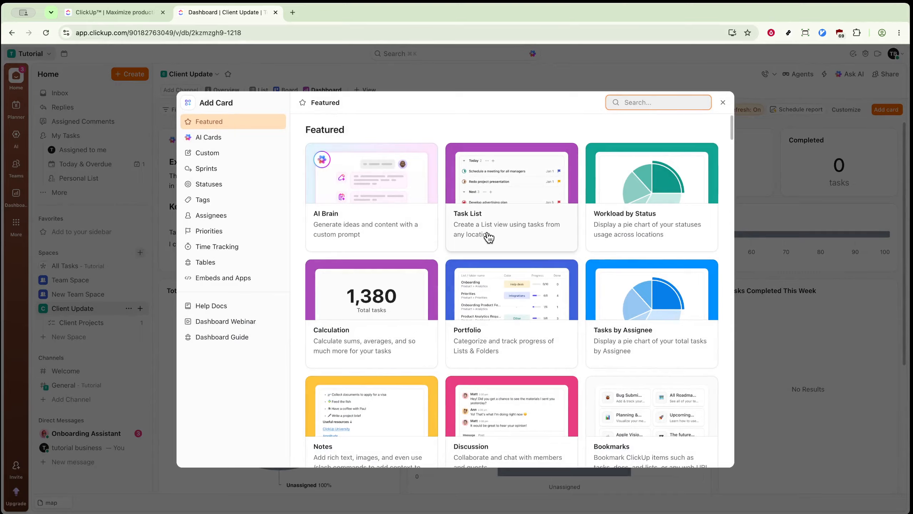
scroll(489, 237, down, 2)
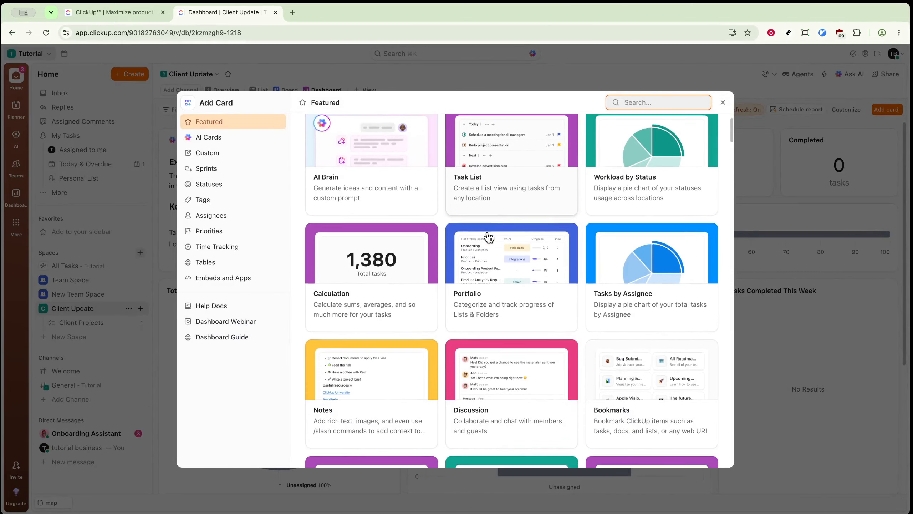
scroll(489, 238, down, 2)
scroll(489, 238, down, 5)
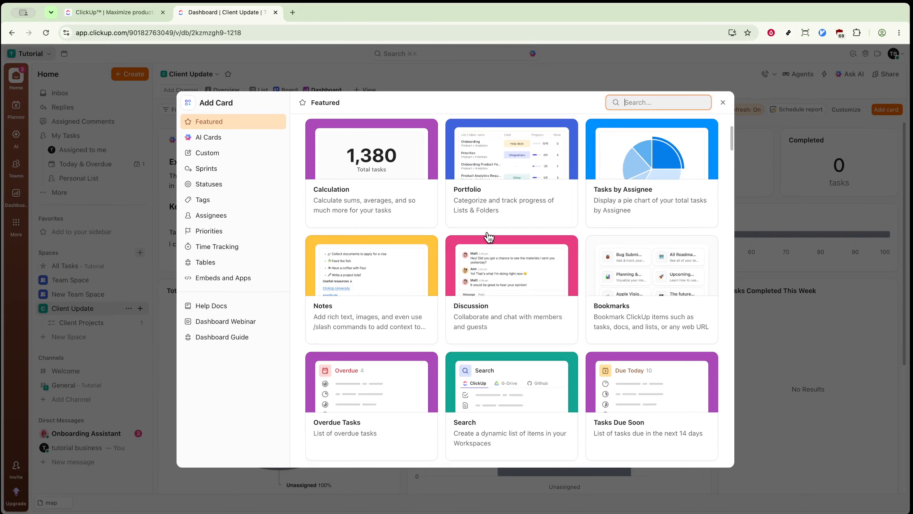
scroll(489, 238, down, 1)
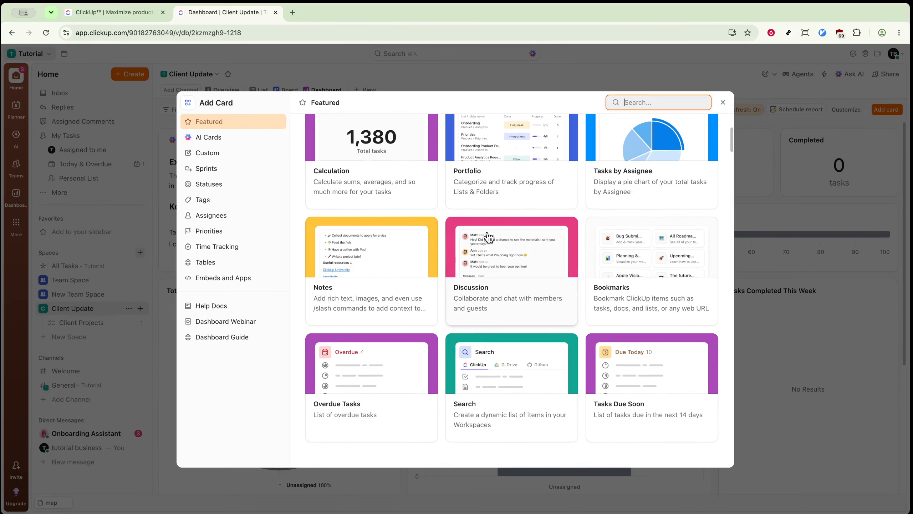
scroll(482, 247, down, 2)
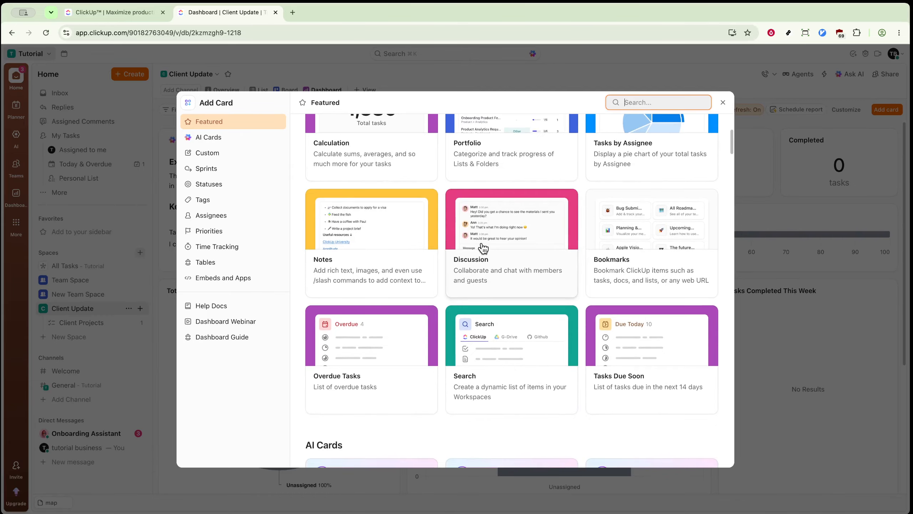
scroll(483, 248, up, 10)
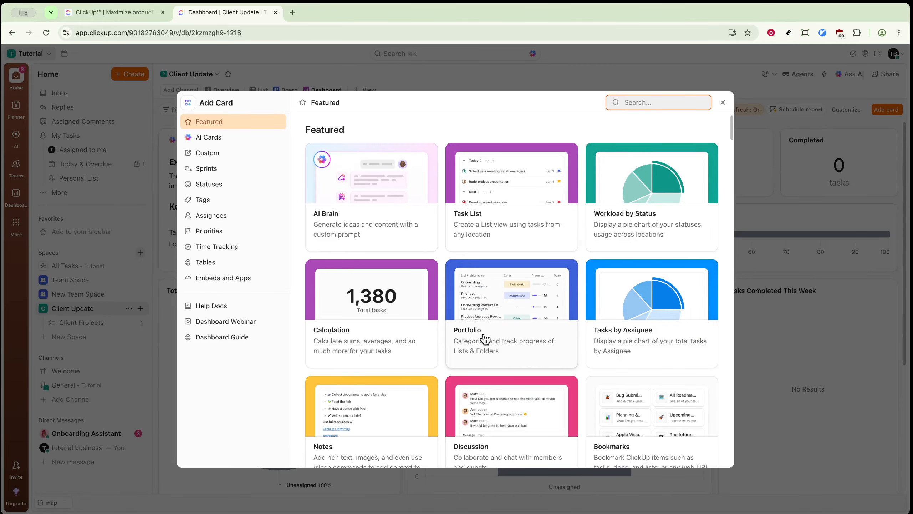
scroll(485, 338, down, 1)
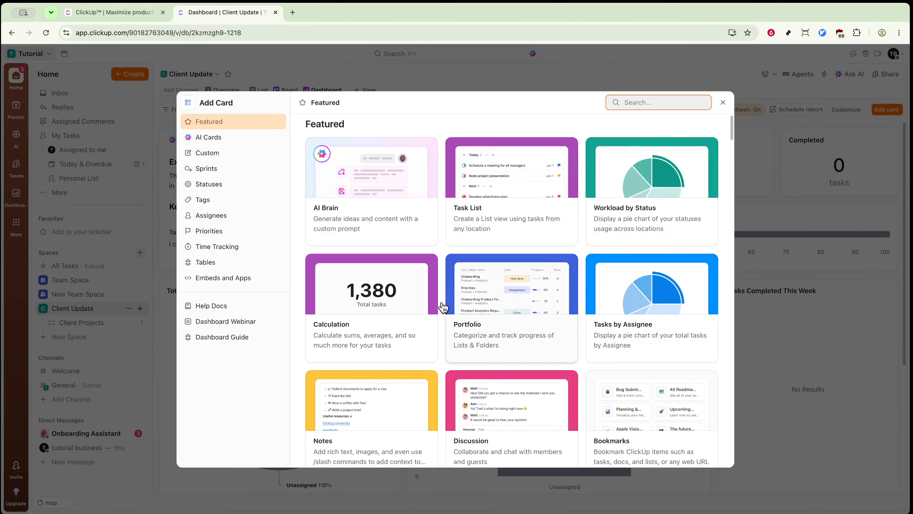
click(252, 184)
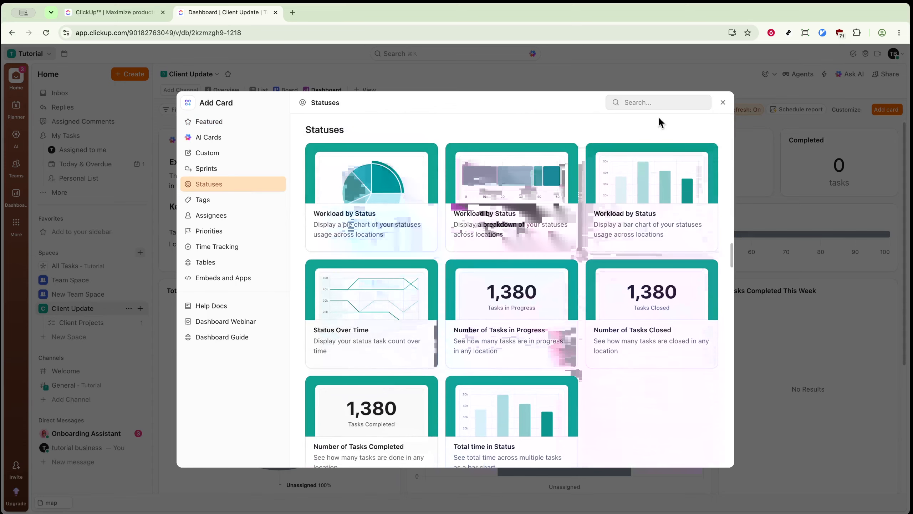
Search the card gallery for "goal", then clear the search.
click(675, 103)
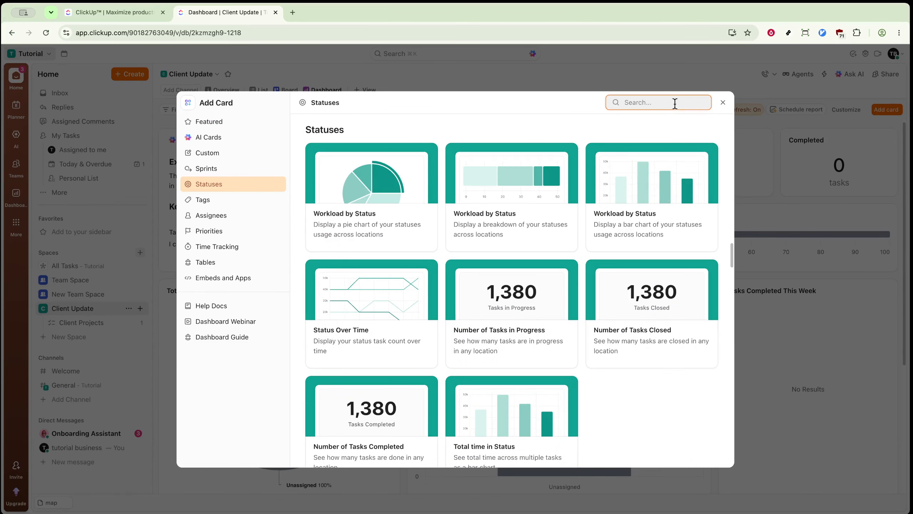
text(goal)
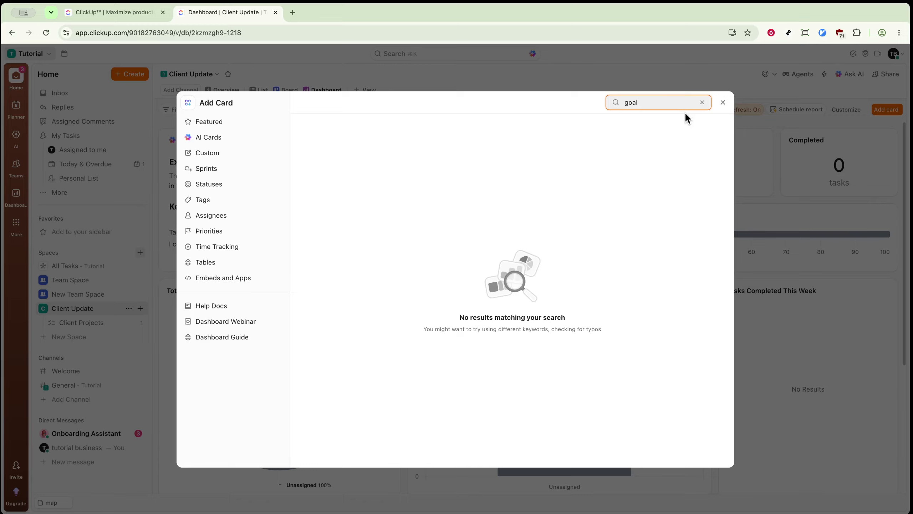
click(702, 102)
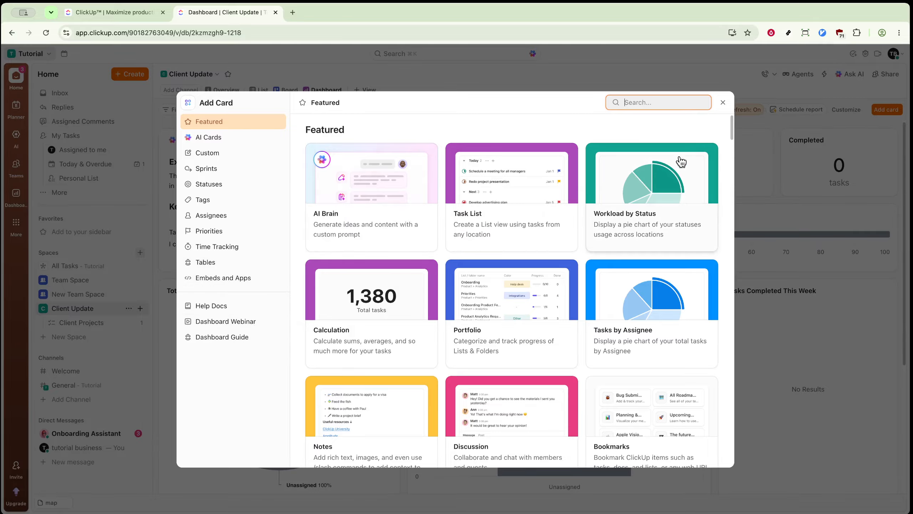
Look through the Featured, AI and Custom cards in the gallery, then close it without adding a card.
scroll(708, 152, down, 5)
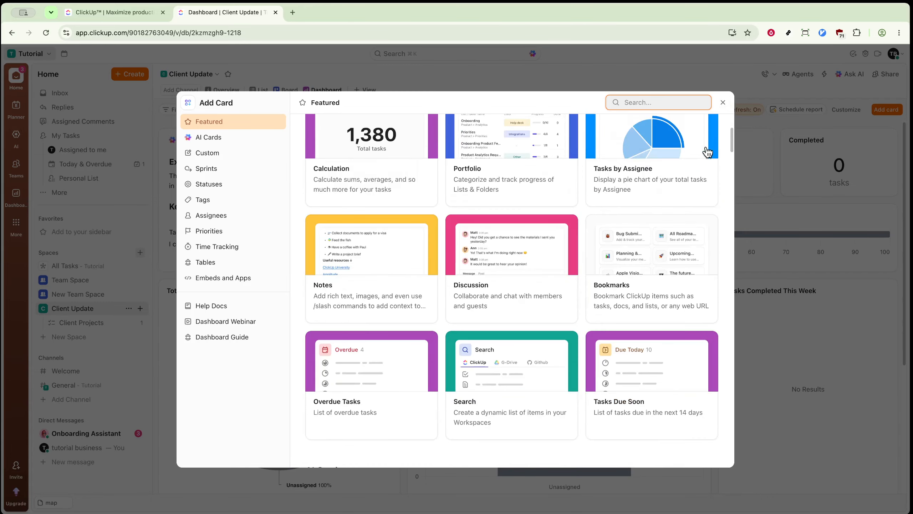
scroll(707, 152, down, 6)
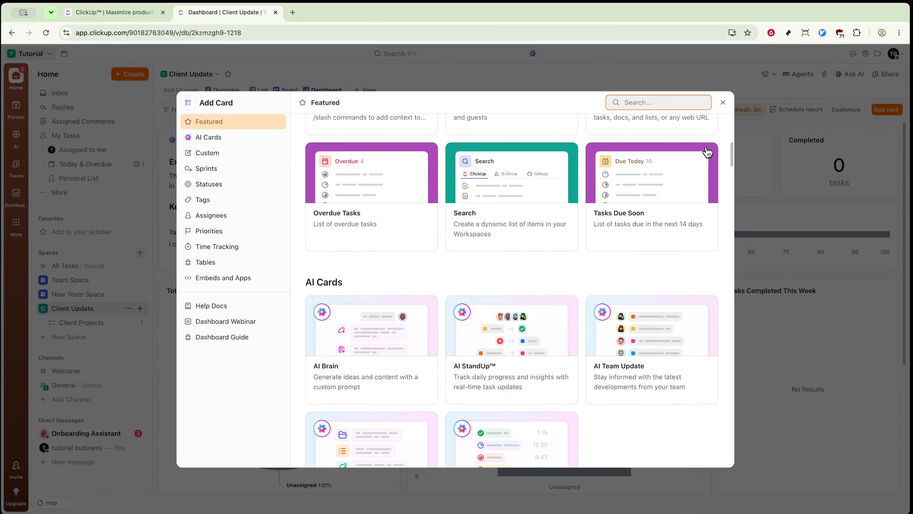
scroll(707, 152, down, 1)
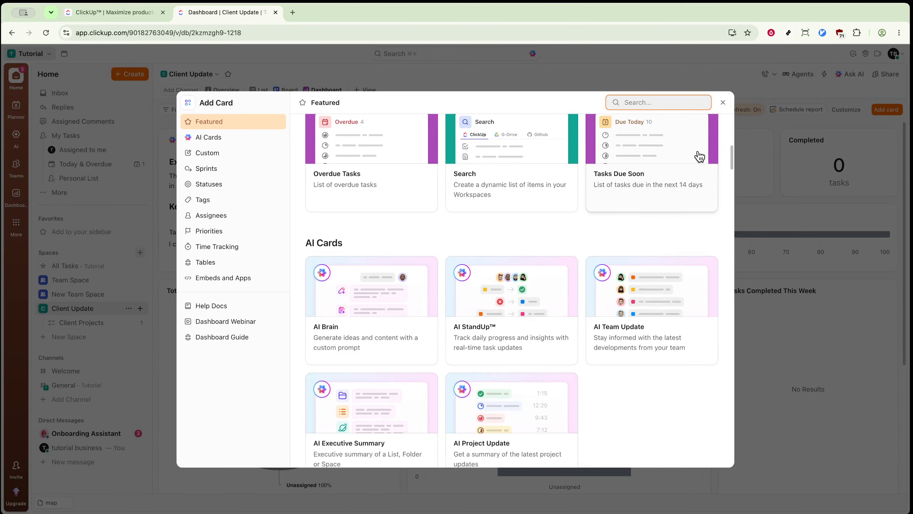
click(231, 156)
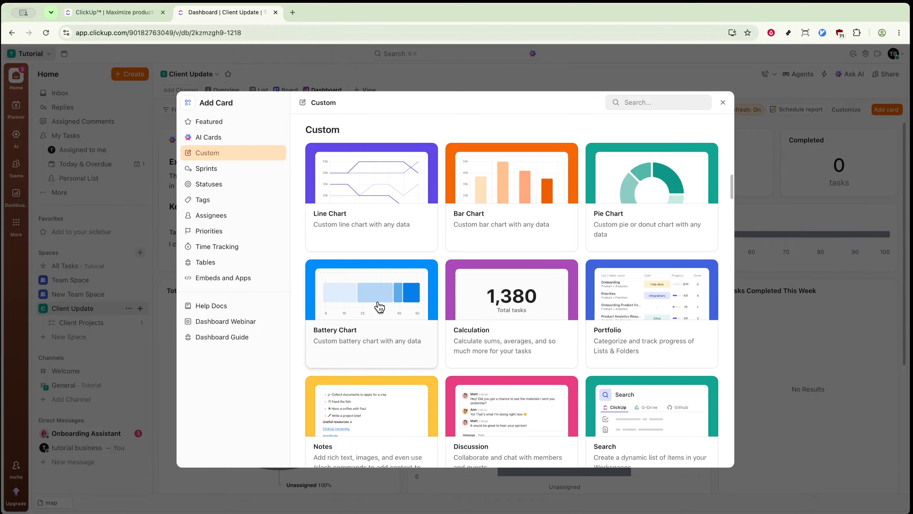
scroll(480, 286, down, 4)
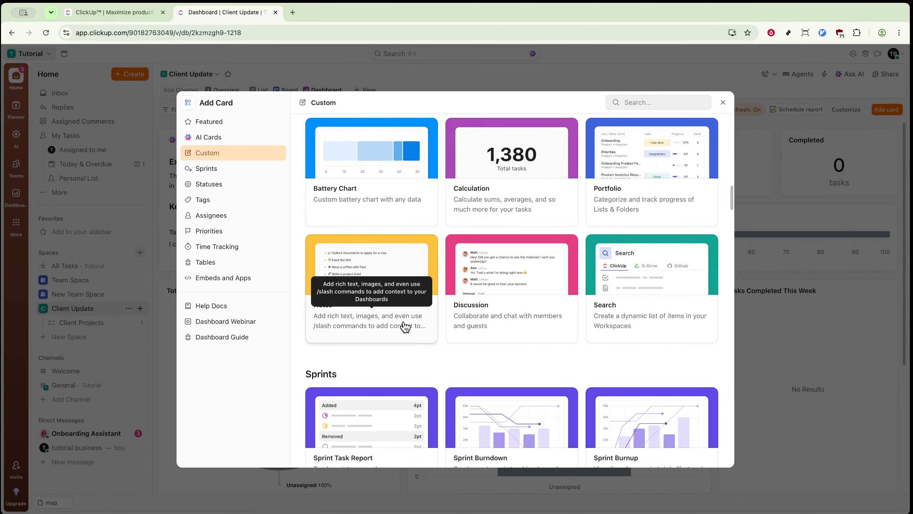
scroll(405, 327, down, 5)
scroll(405, 327, up, 12)
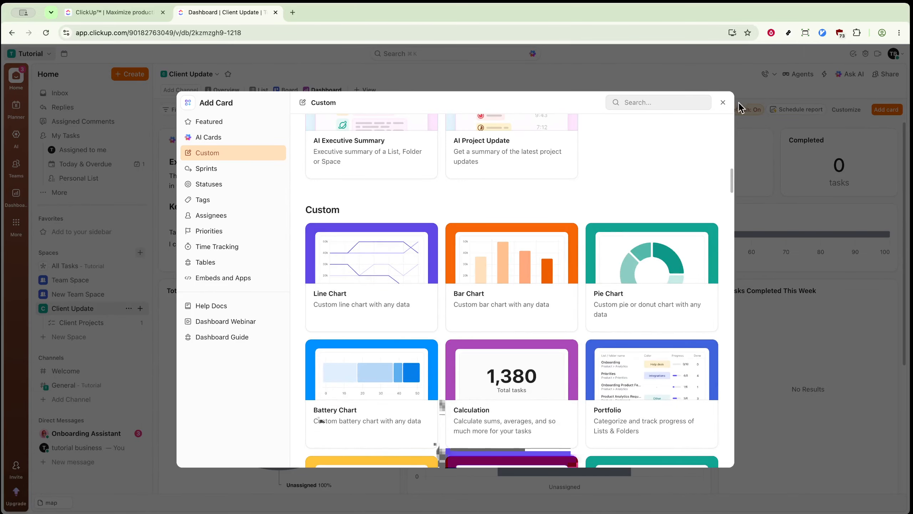
click(723, 106)
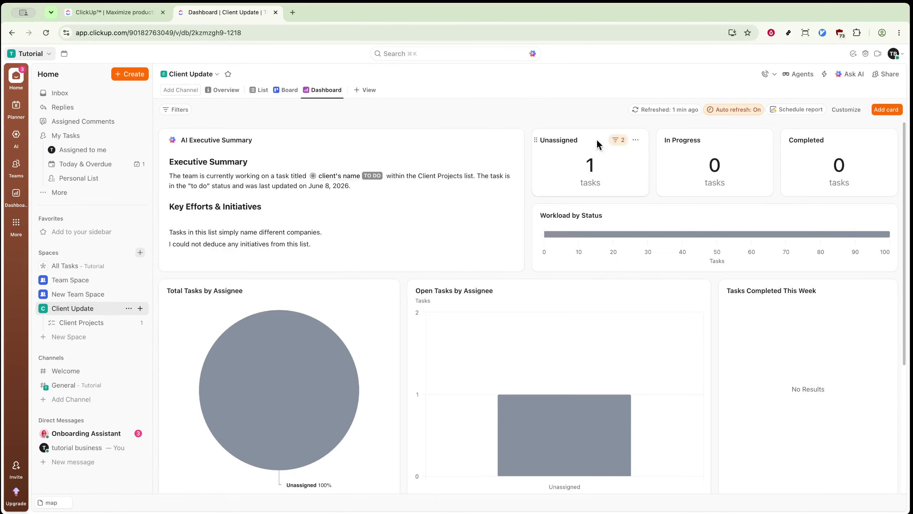
Examine the fields available for dashboard filters, then close the filter settings without choosing one.
click(168, 110)
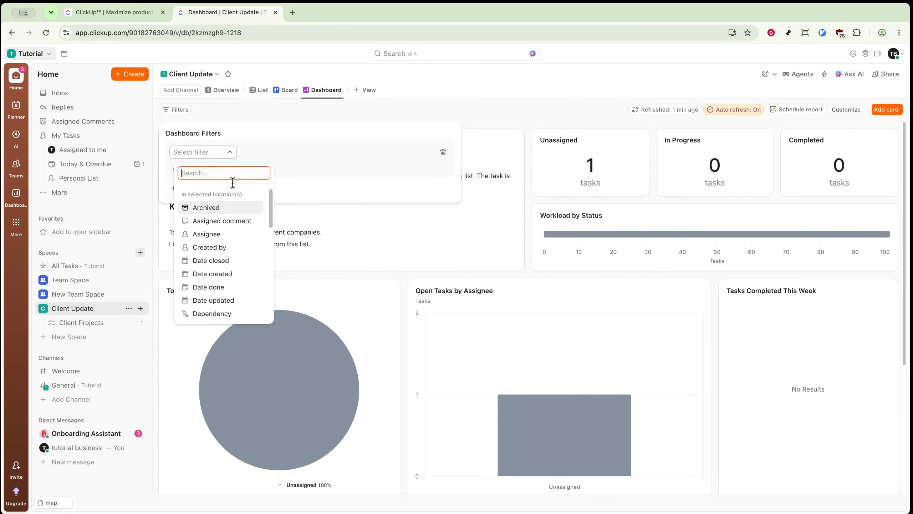
scroll(237, 259, down, 3)
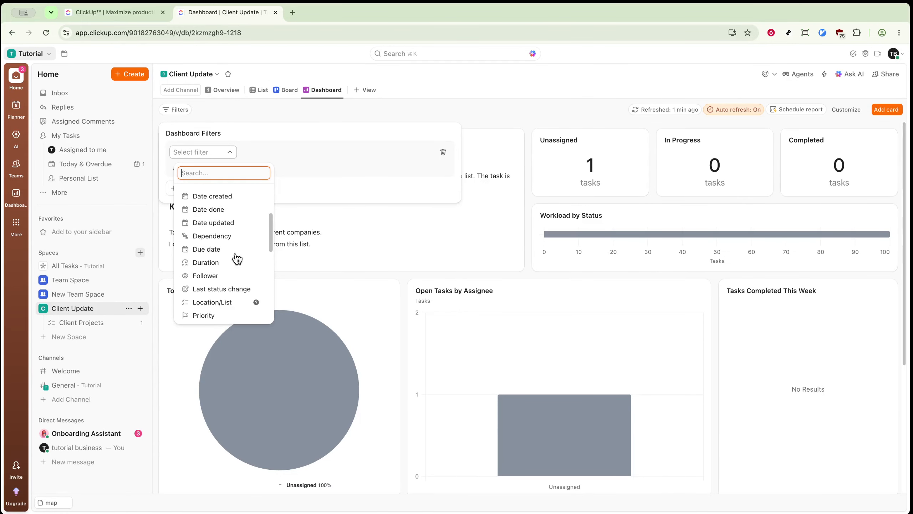
scroll(237, 259, down, 1)
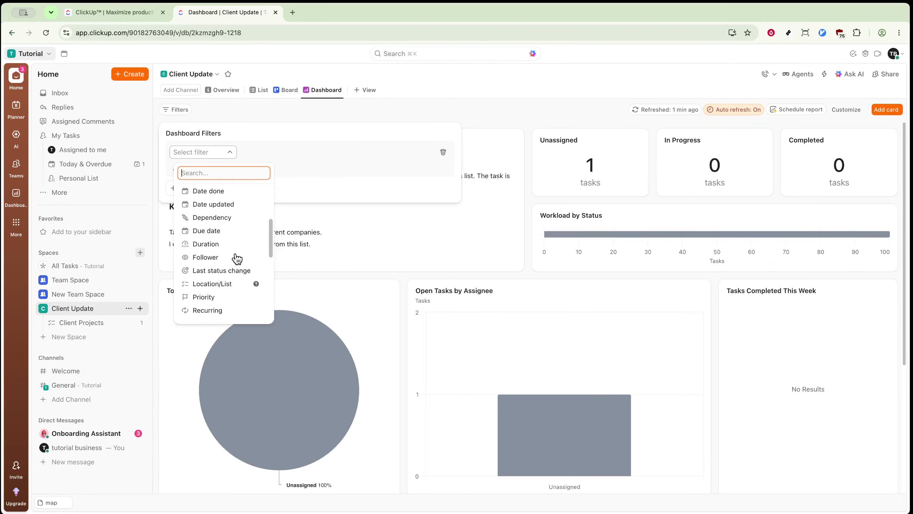
key(Escape)
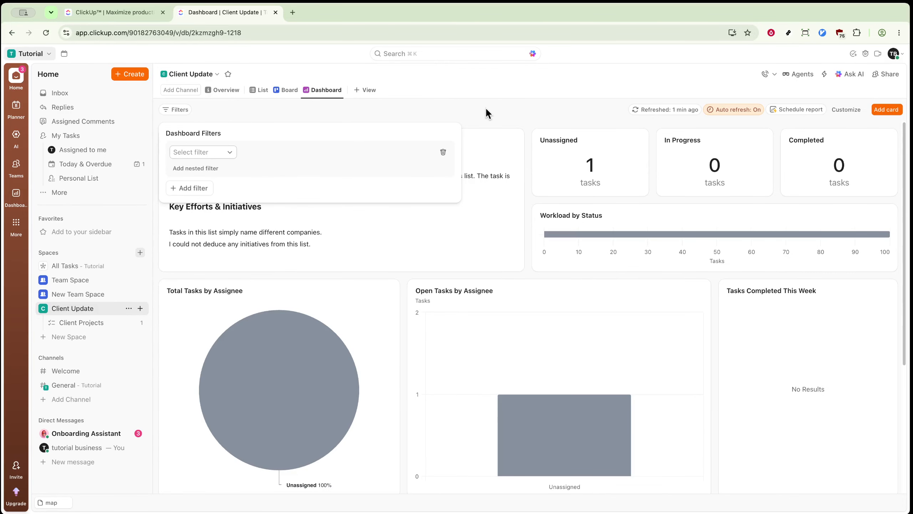
key(Escape)
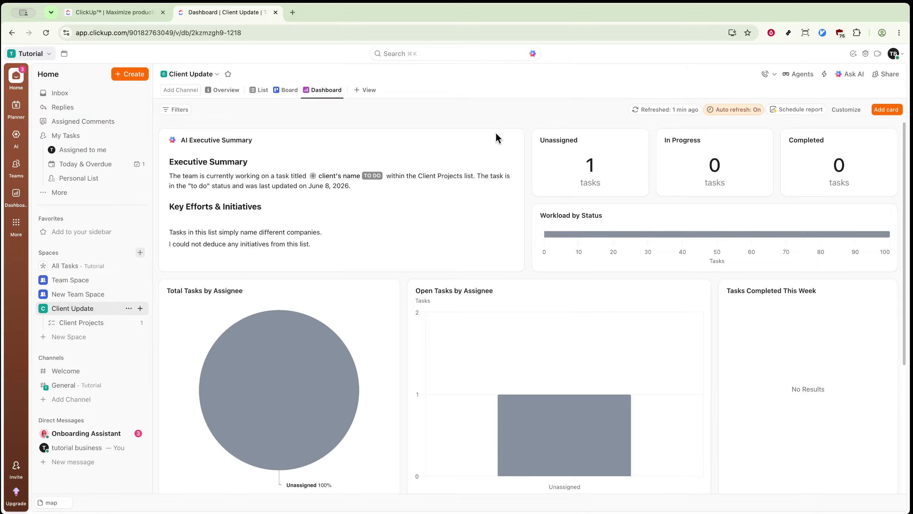
Review the dashboard's task charts and activity cards, and check the sharing options for the Client Update Space.
scroll(539, 218, down, 4)
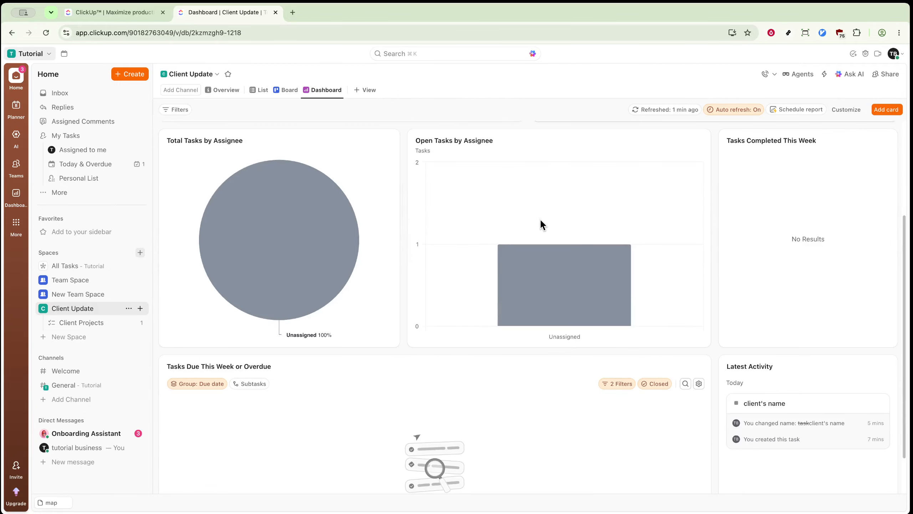
scroll(539, 219, down, 3)
mouse_move(540, 219)
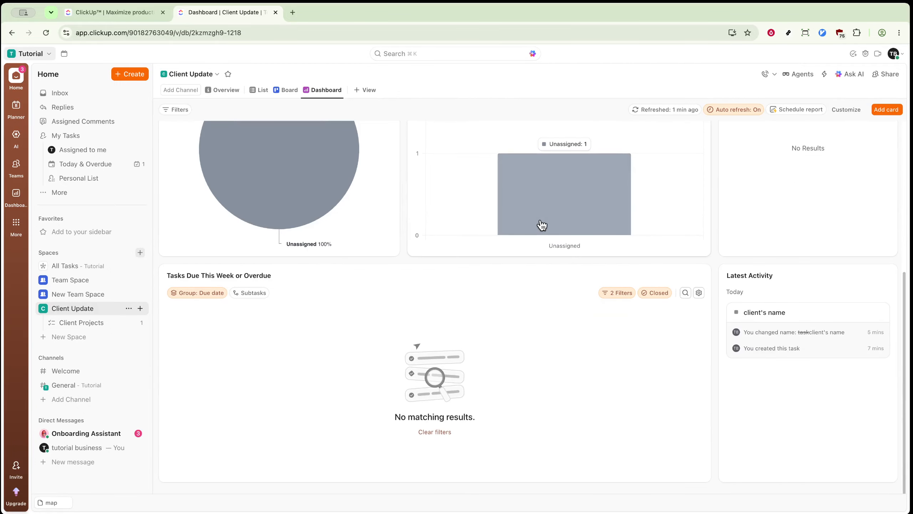
scroll(538, 229, up, 6)
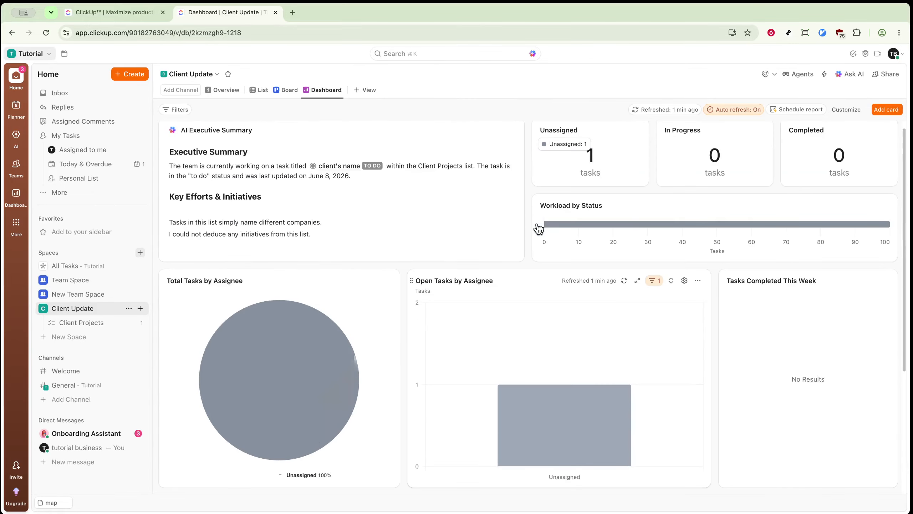
scroll(538, 225, up, 1)
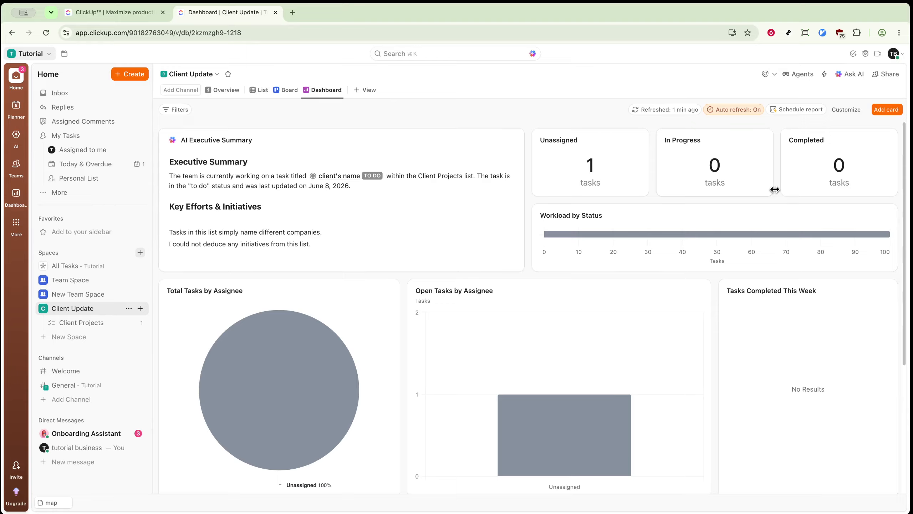
click(887, 76)
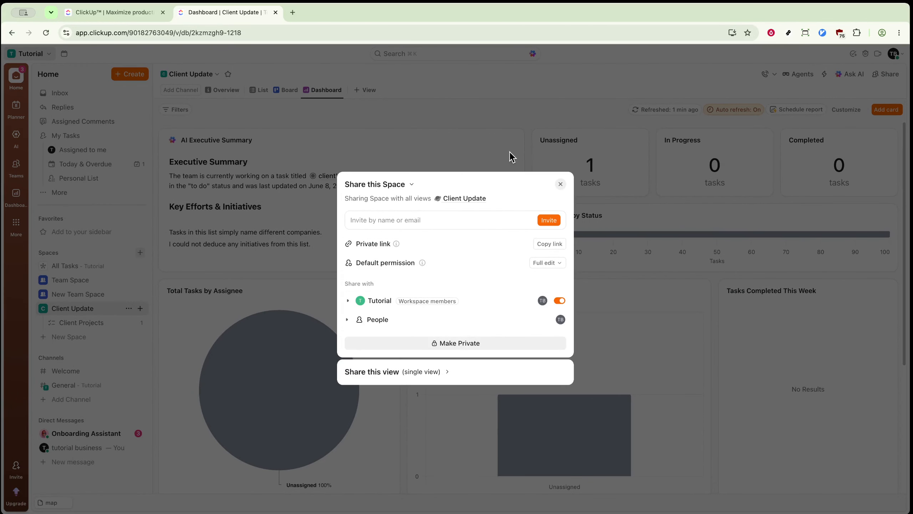
click(561, 184)
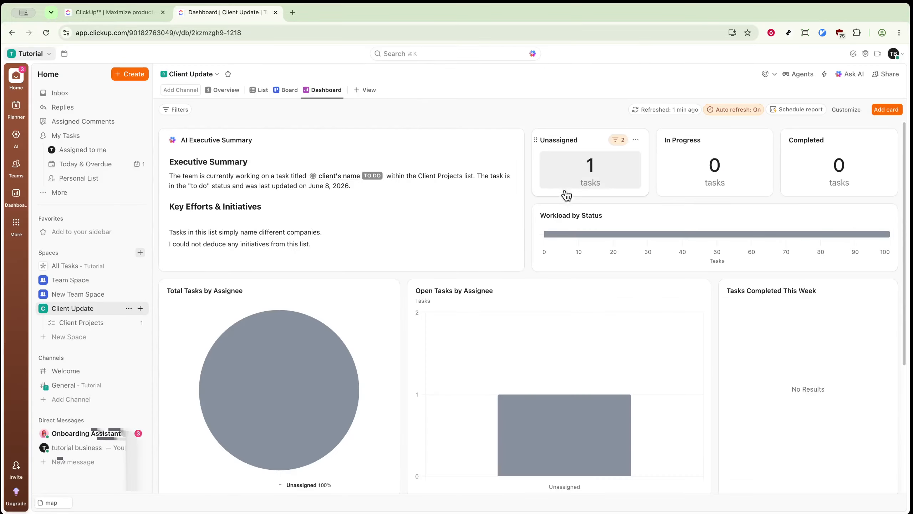